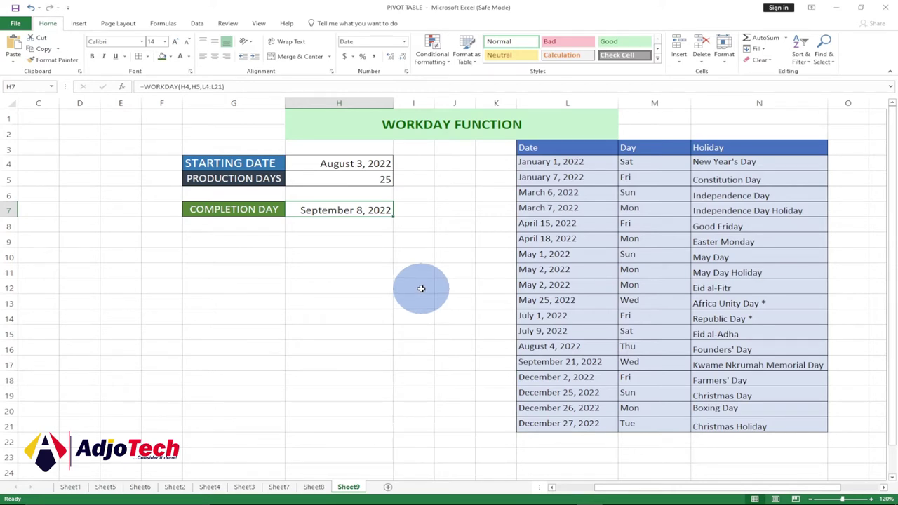
Review the sheet's title, holiday table, input labels and the WORKDAY formula in H7
{"action": "left_click", "coordinate": [340, 123]}
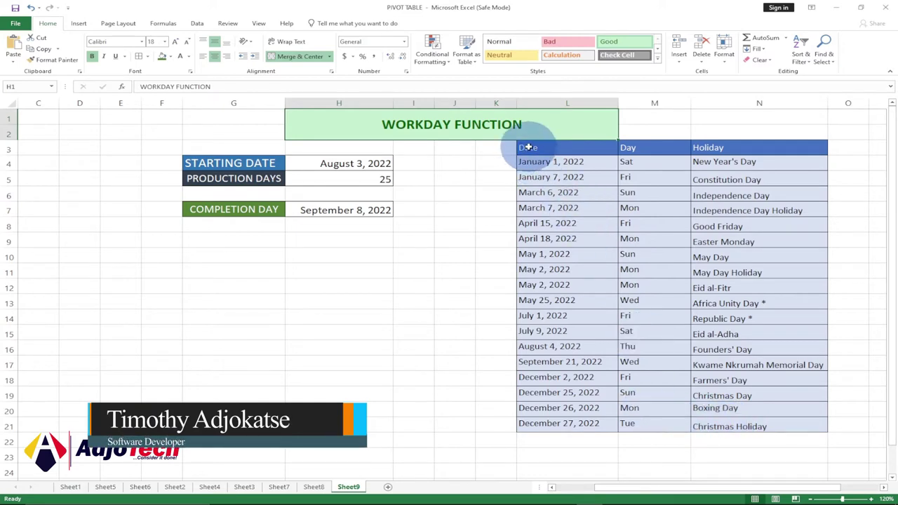
{"action": "left_click_drag", "start_coordinate": [526, 148], "coordinate": [755, 422]}
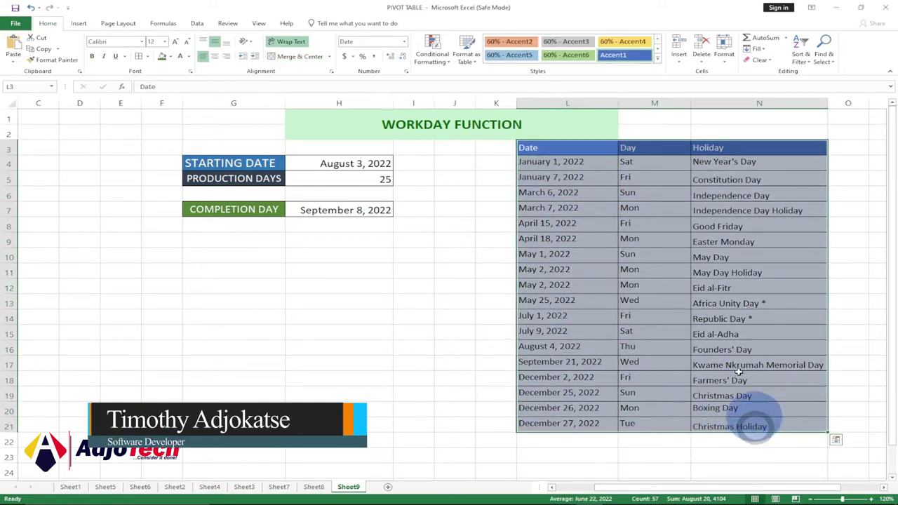
{"action": "left_click", "coordinate": [569, 149]}
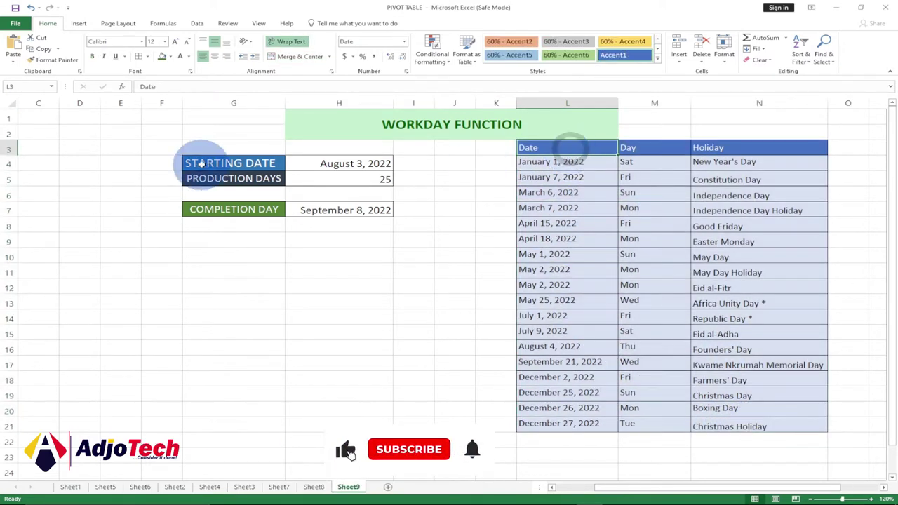
{"action": "left_click", "coordinate": [224, 161]}
{"action": "left_click", "coordinate": [232, 209]}
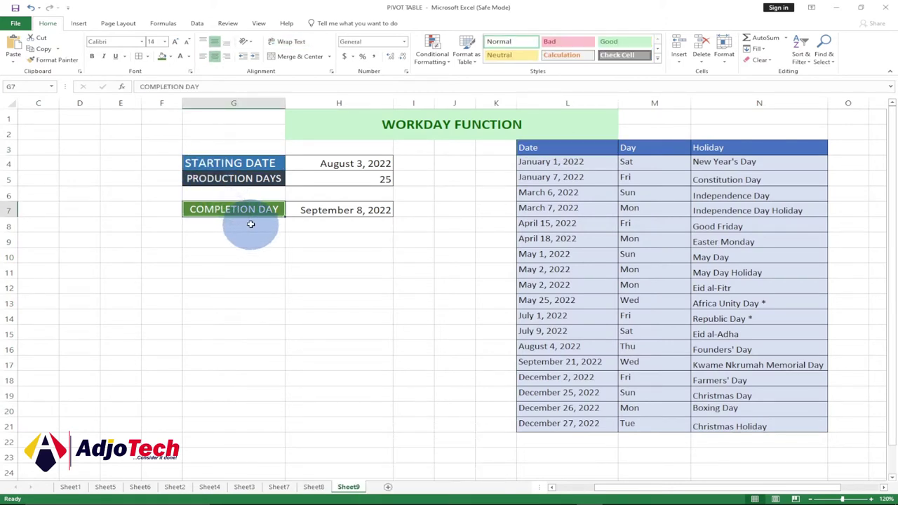
{"action": "left_click", "coordinate": [230, 179]}
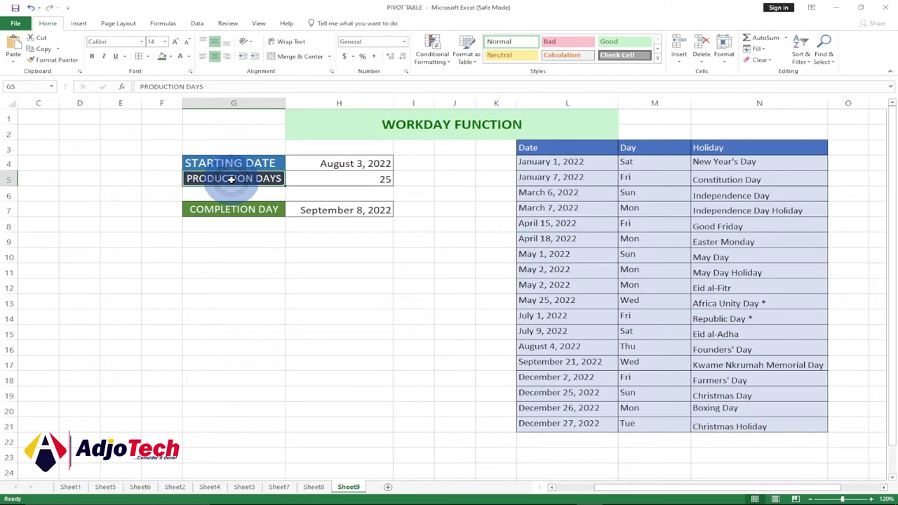
{"action": "left_click", "coordinate": [317, 163]}
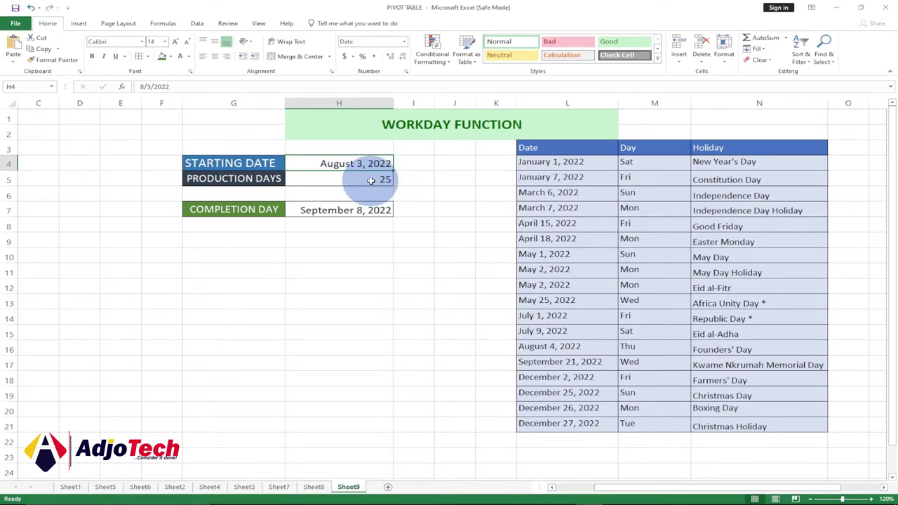
{"action": "left_click", "coordinate": [371, 179]}
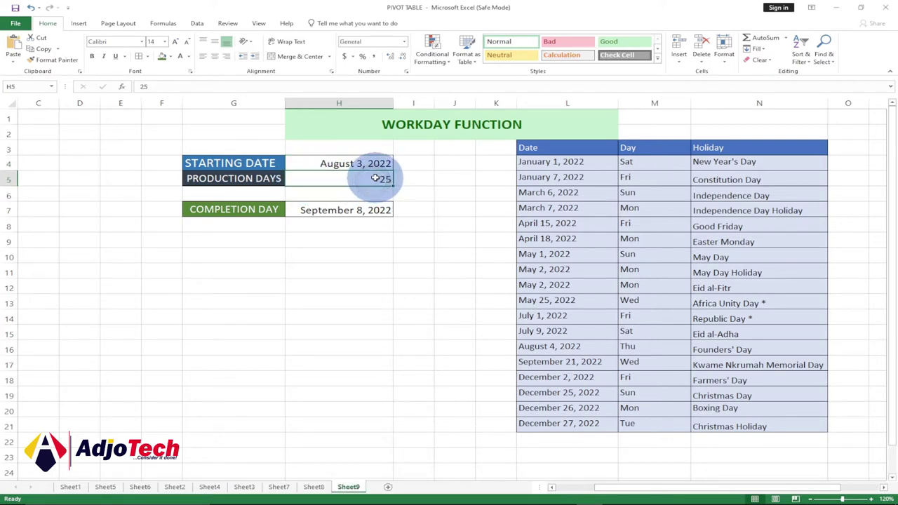
{"action": "left_click", "coordinate": [342, 211]}
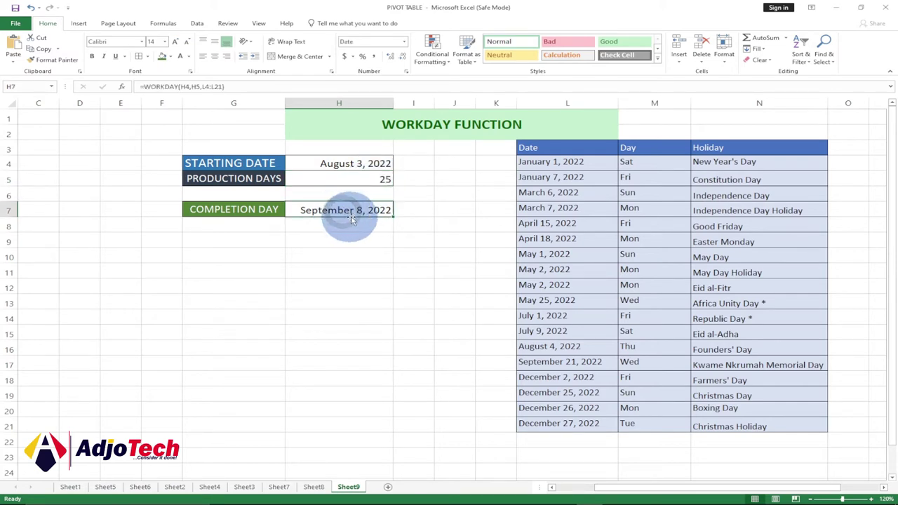
Change production days in H5 to 30, then 60, giving an October 28, 2022 completion day
{"action": "left_click", "coordinate": [381, 179]}
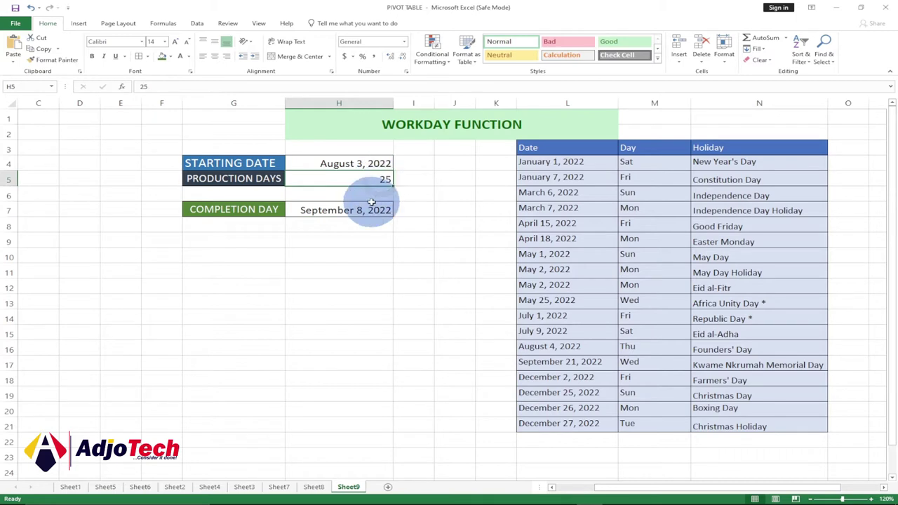
{"action": "type", "text": "30"}
{"action": "key", "text": "Return"}
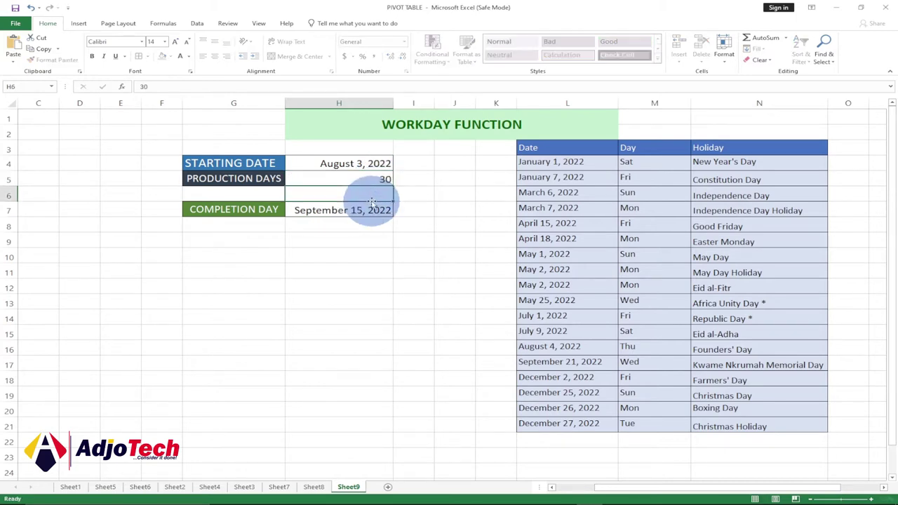
{"action": "left_click", "coordinate": [368, 179]}
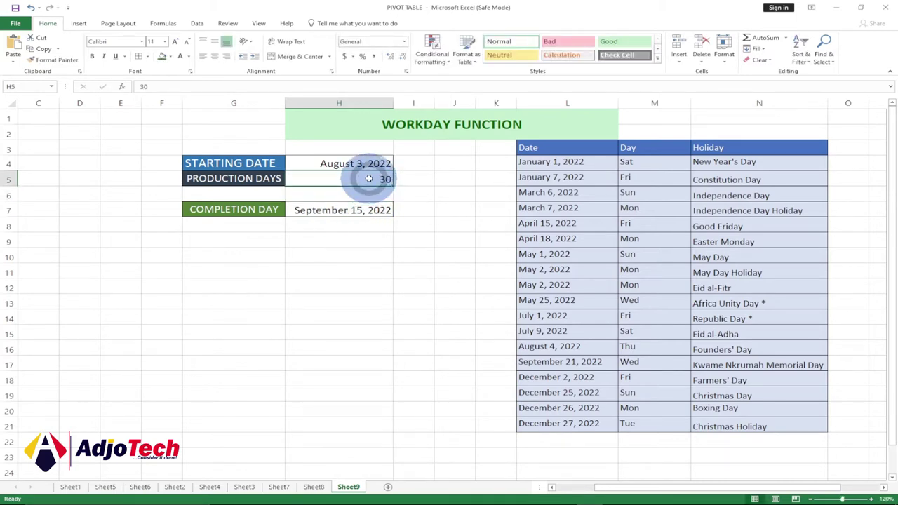
{"action": "type", "text": "6"}
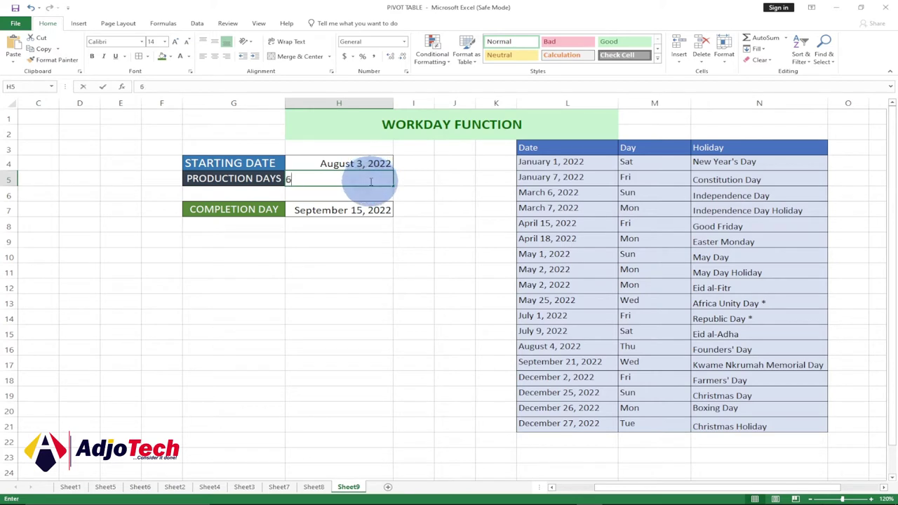
{"action": "type", "text": "0"}
{"action": "key", "text": "Return"}
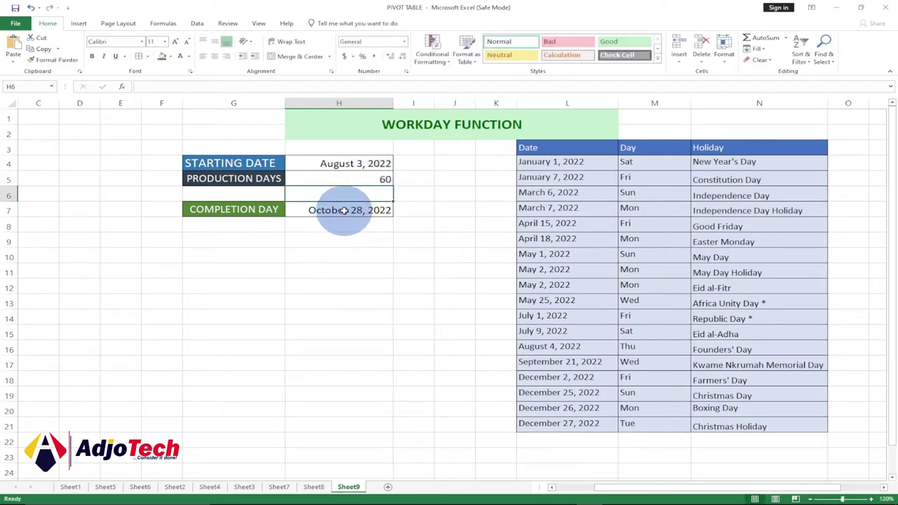
{"action": "left_click", "coordinate": [336, 163]}
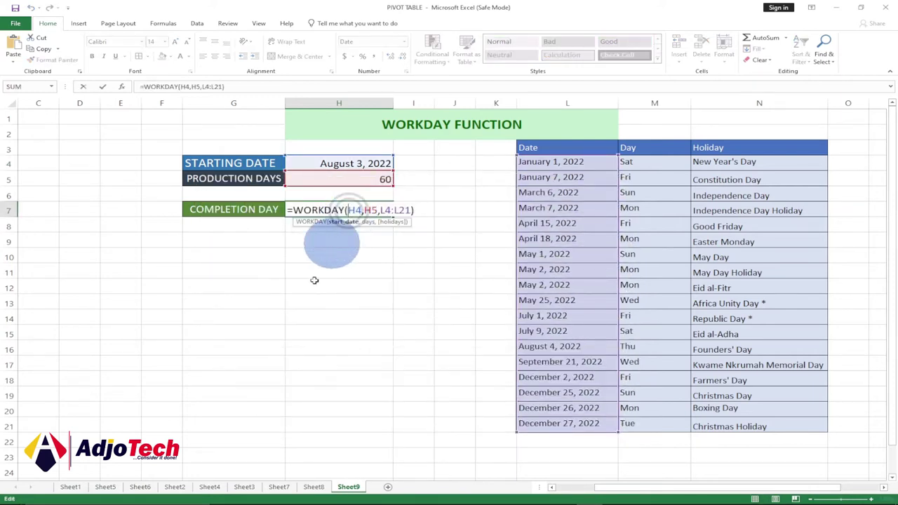
{"action": "left_click", "coordinate": [315, 283]}
Delete the WORKDAY formula from H7 and clear the 60 production days in H5
{"action": "left_click_drag", "start_coordinate": [345, 208], "coordinate": [447, 208]}
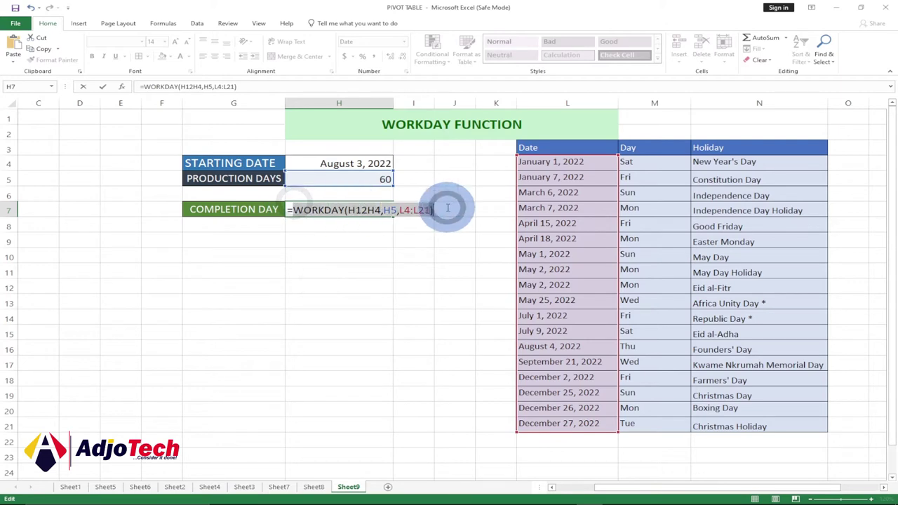
{"action": "key", "text": "BackSpace"}
{"action": "key", "text": "Escape"}
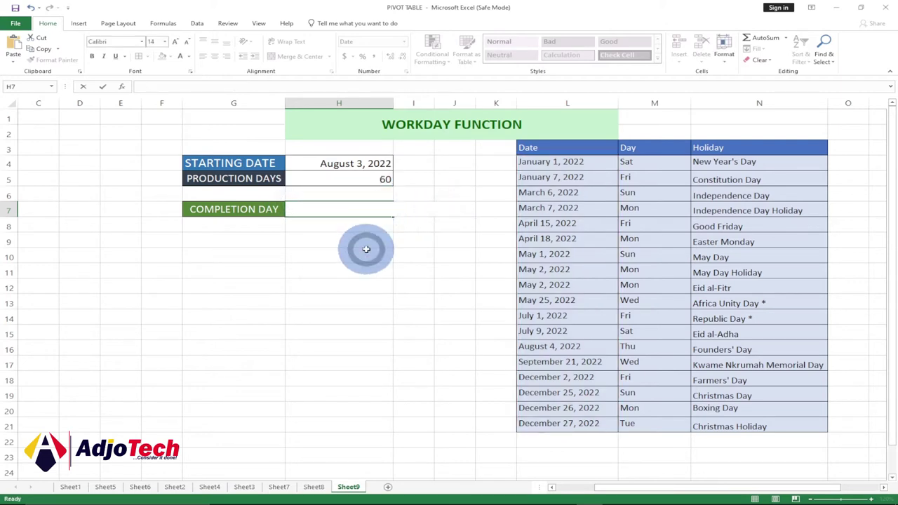
{"action": "left_click", "coordinate": [361, 179]}
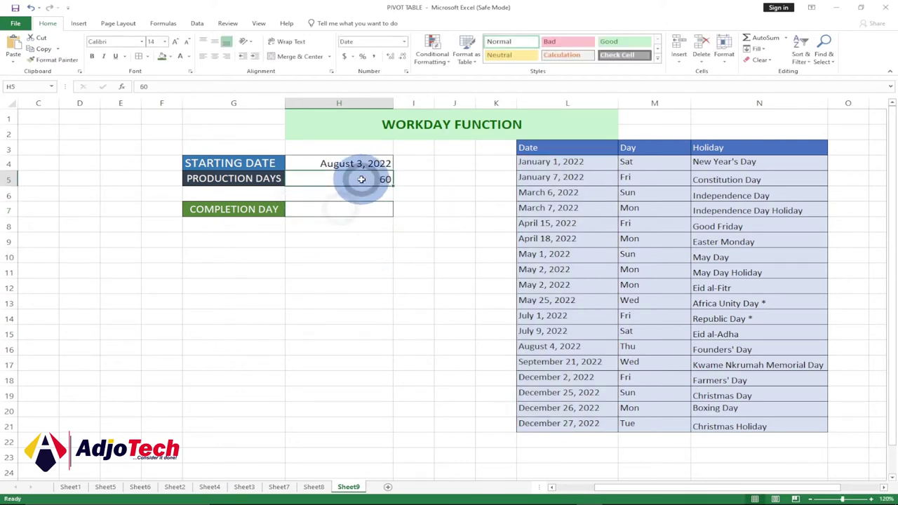
{"action": "key", "text": "BackSpace"}
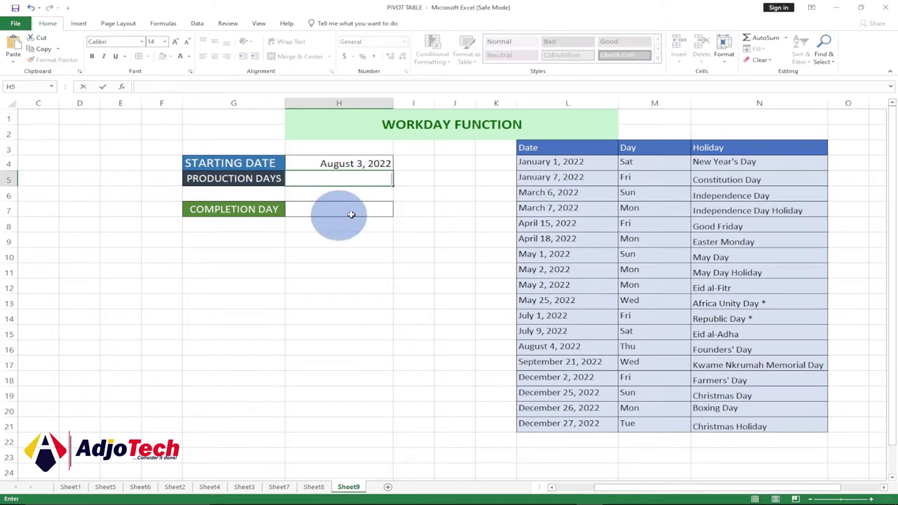
Check the August 3, 2022 start date in H4 and the now-empty H5 and H7
{"action": "double_click", "coordinate": [340, 163]}
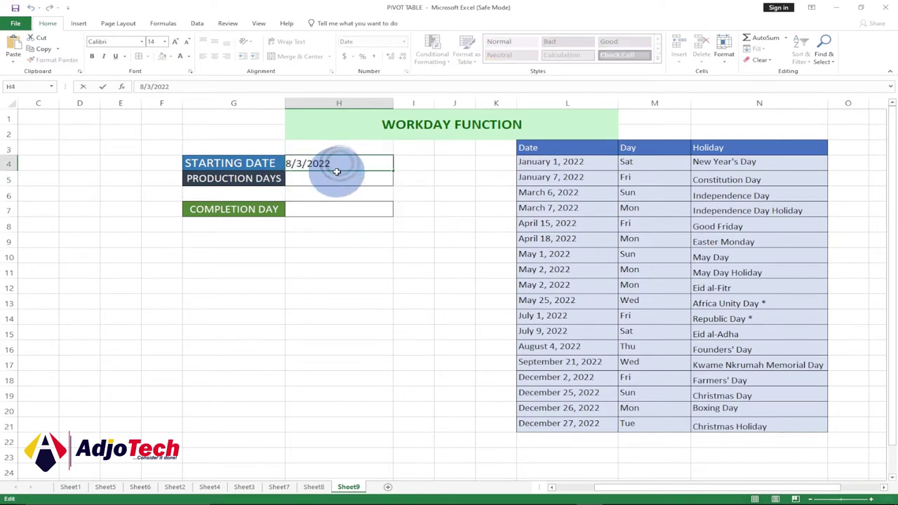
{"action": "left_click", "coordinate": [242, 181]}
{"action": "left_click", "coordinate": [357, 179]}
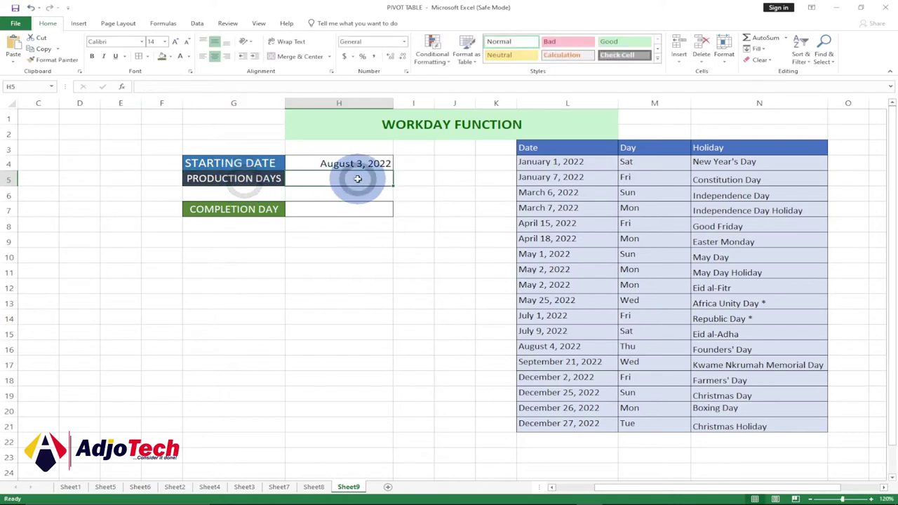
{"action": "left_click", "coordinate": [334, 209]}
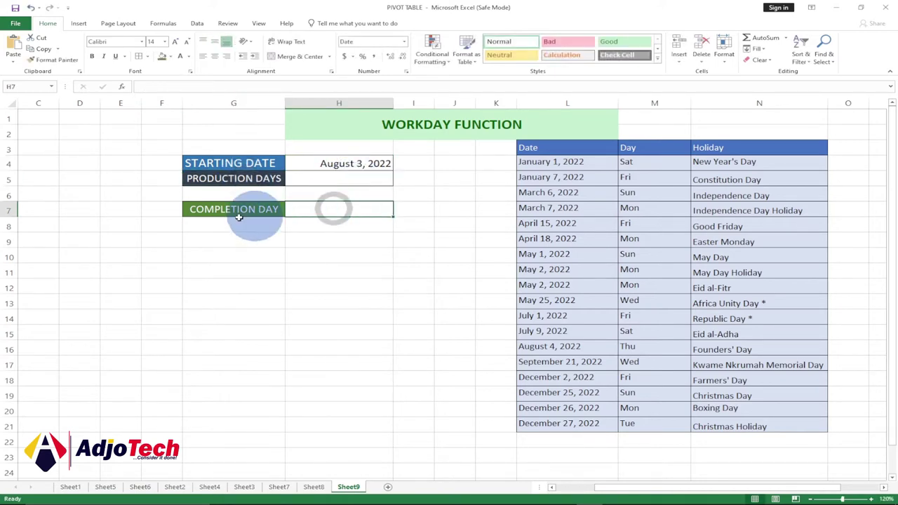
{"action": "left_click", "coordinate": [352, 178]}
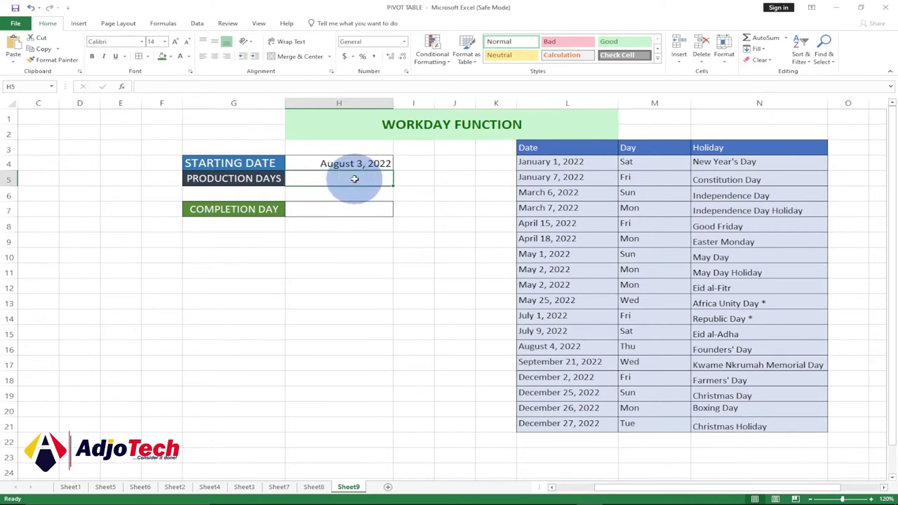
Enter 90 as the production days in H5
{"action": "type", "text": "90"}
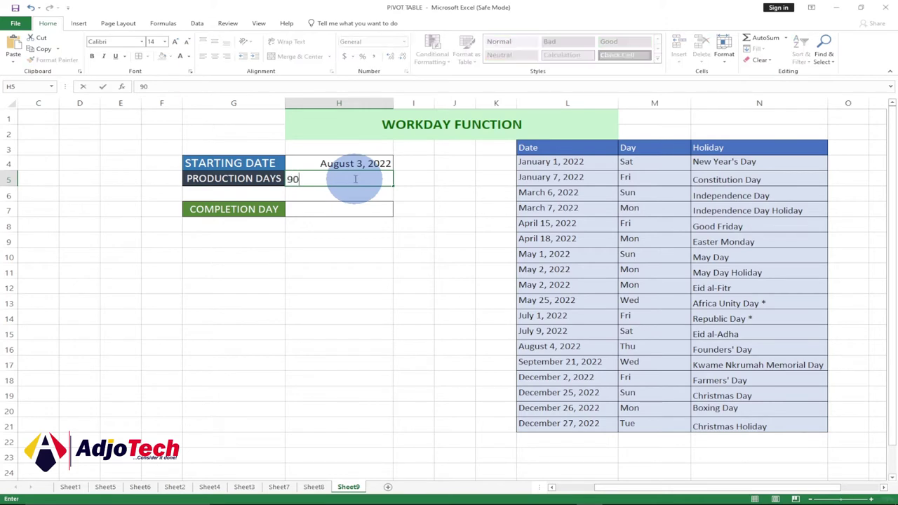
{"action": "key", "text": "Return"}
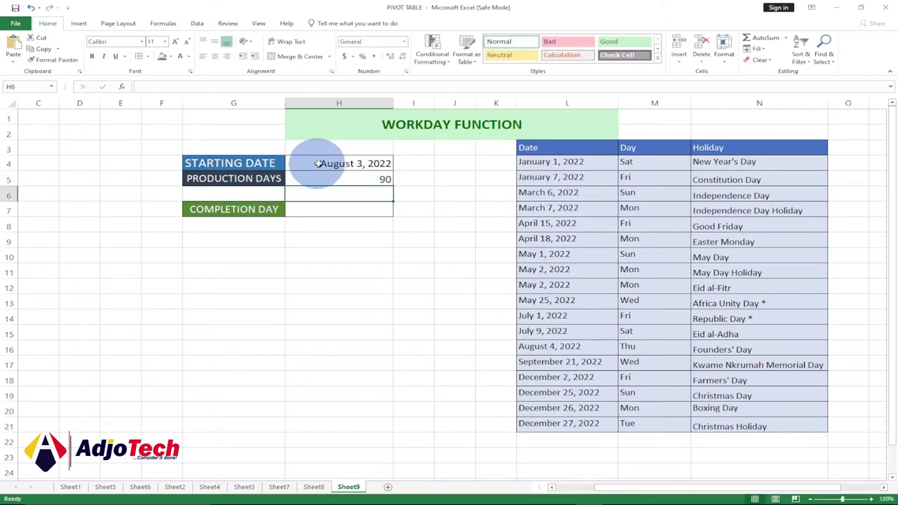
{"action": "left_click", "coordinate": [316, 166]}
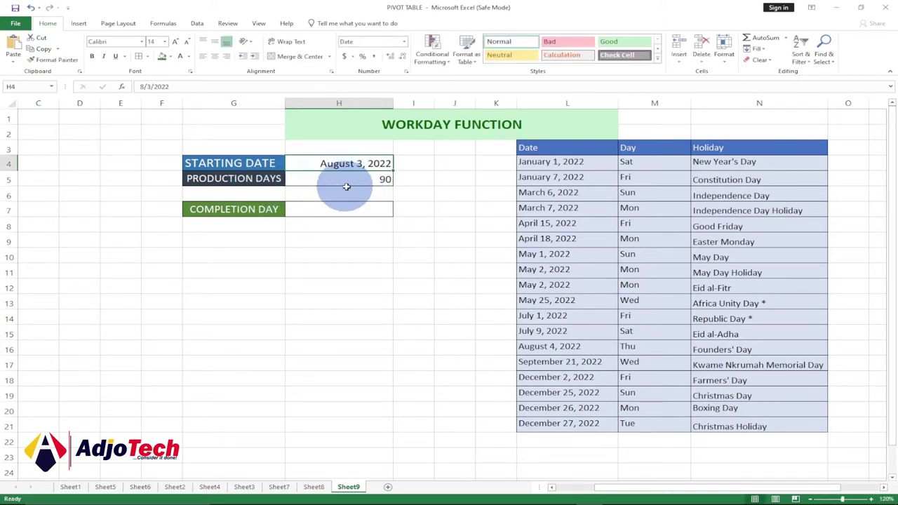
{"action": "left_click", "coordinate": [347, 179]}
{"action": "left_click", "coordinate": [344, 209]}
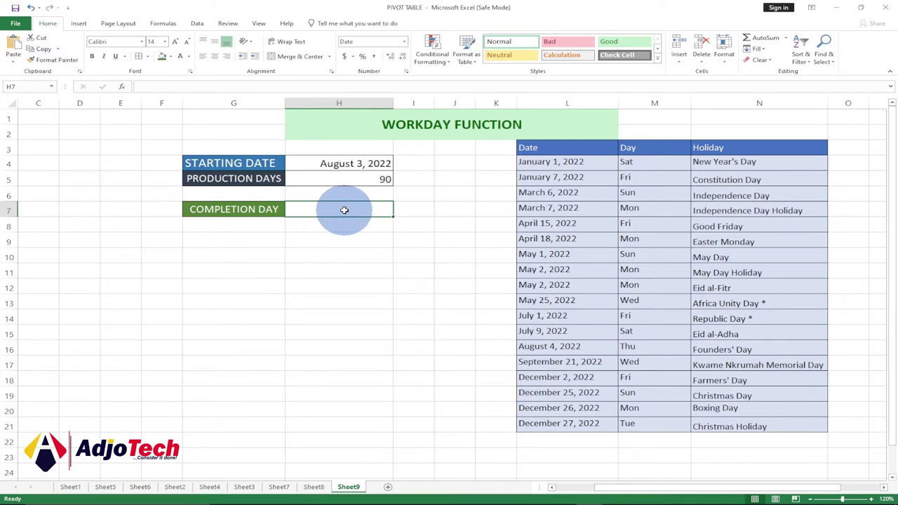
Enter =WORKDAY(H4,H5,L4:L21) in H7, returning December 12, 2022
{"action": "double_click", "coordinate": [345, 209]}
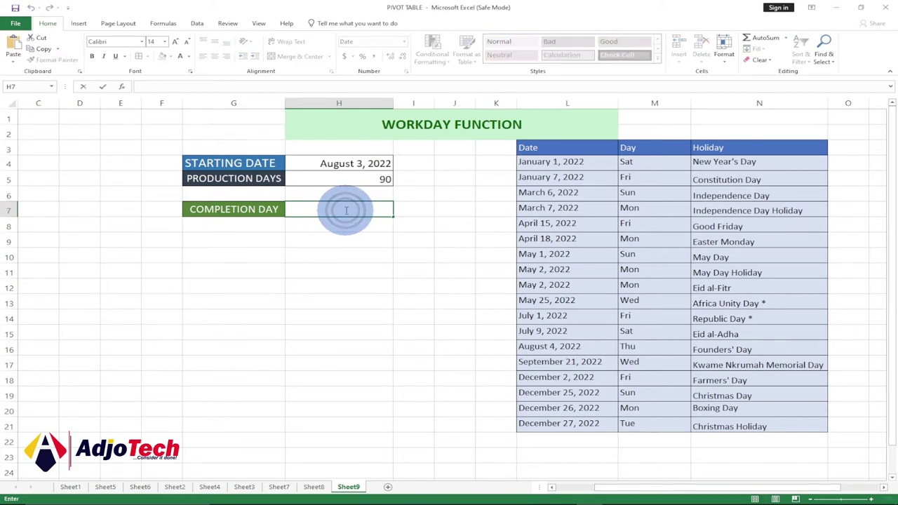
{"action": "type", "text": "="}
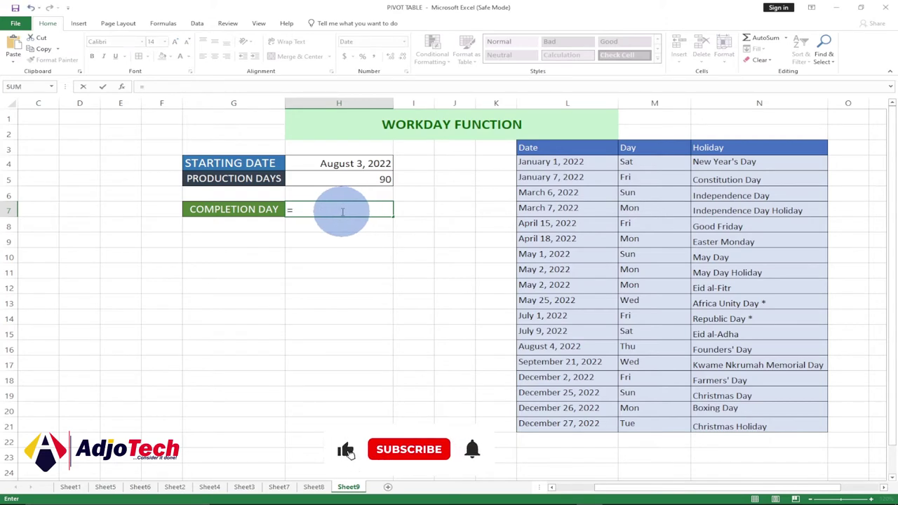
{"action": "type", "text": "wpr"}
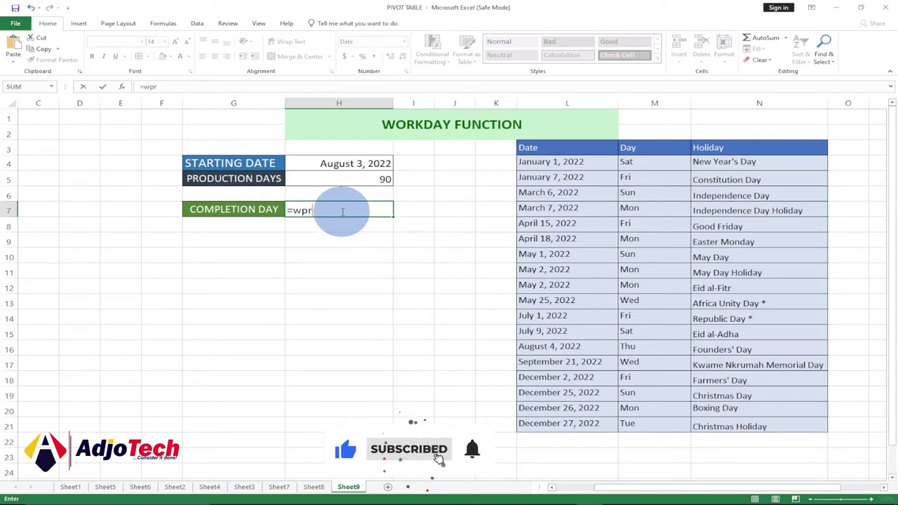
{"action": "key", "text": "BackSpace"}
{"action": "key", "text": "BackSpace"}
{"action": "type", "text": "or"}
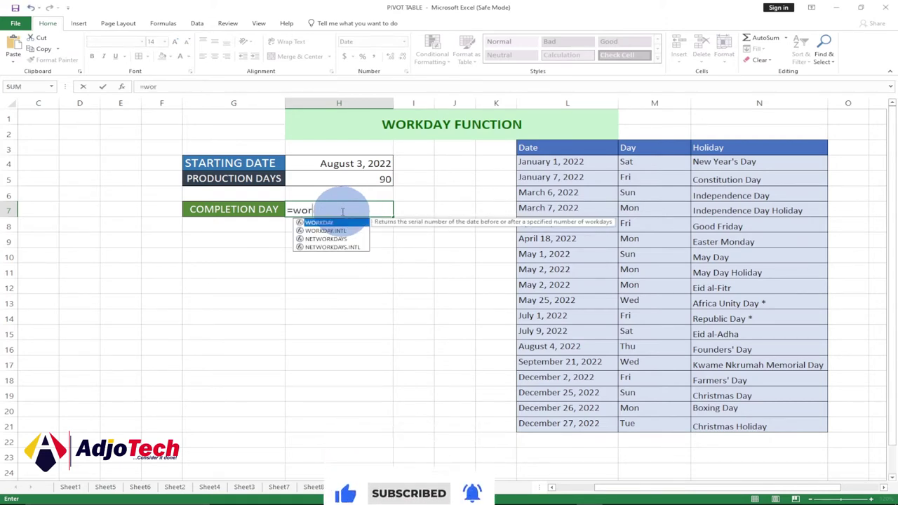
{"action": "key", "text": "Tab"}
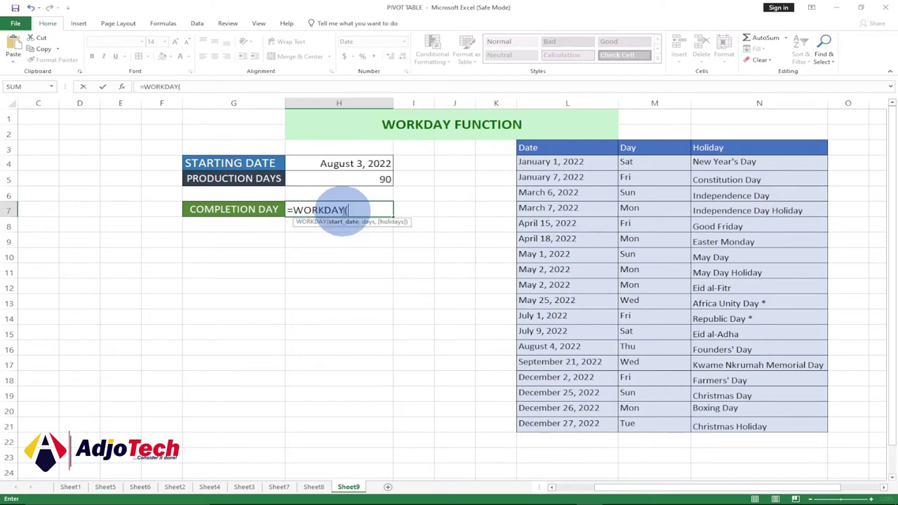
{"action": "left_click", "coordinate": [316, 165]}
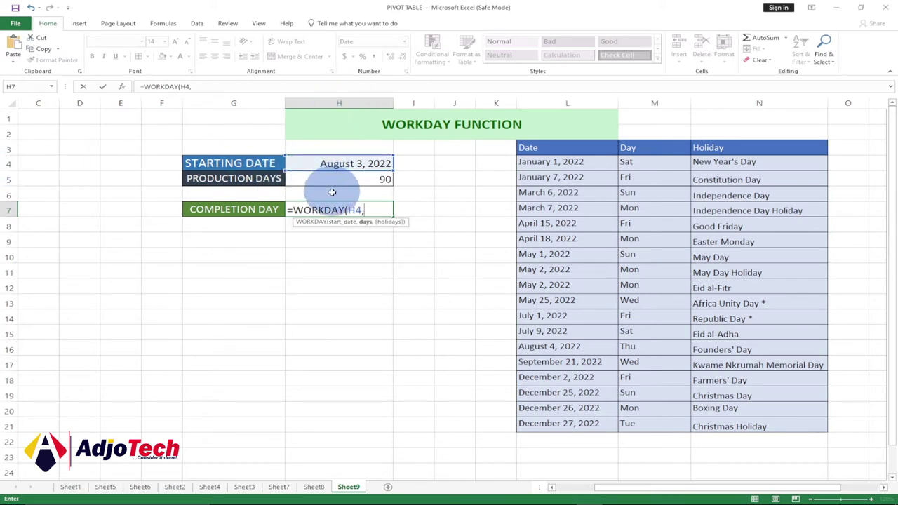
{"action": "type", "text": ","}
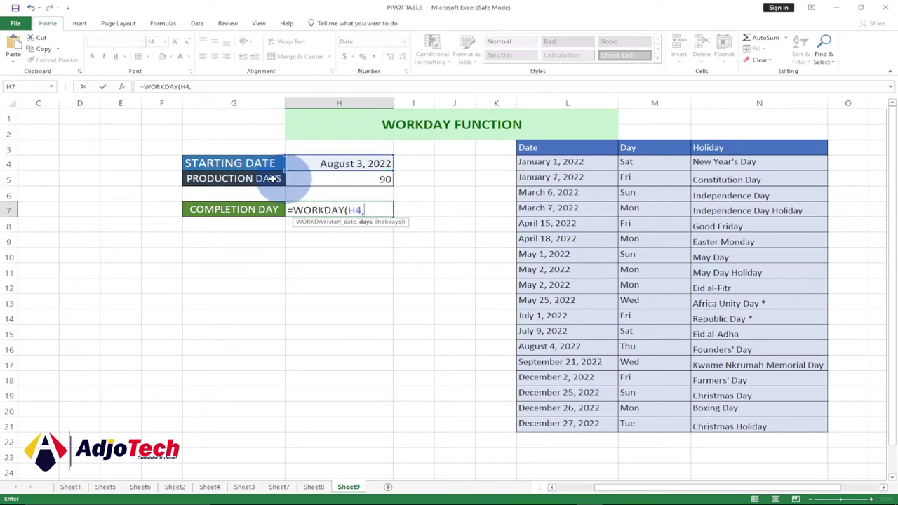
{"action": "left_click", "coordinate": [344, 180]}
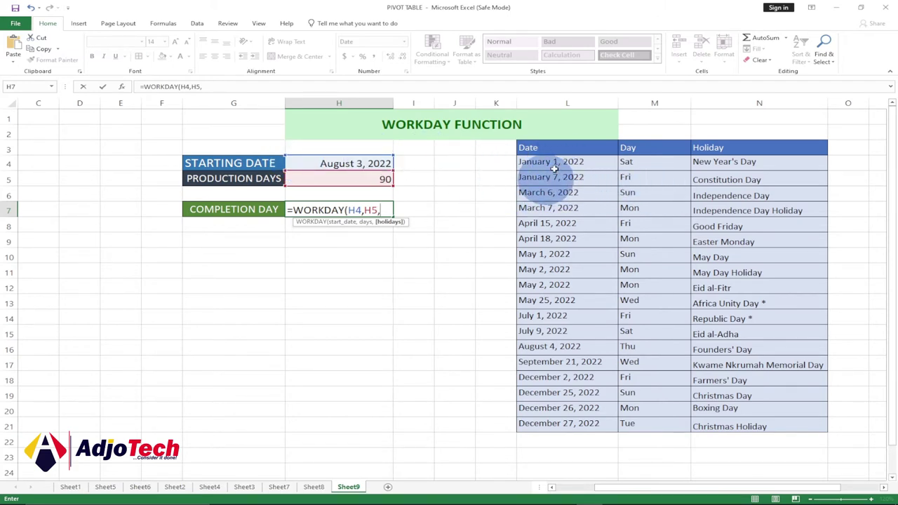
{"action": "left_click_drag", "start_coordinate": [539, 161], "coordinate": [537, 420]}
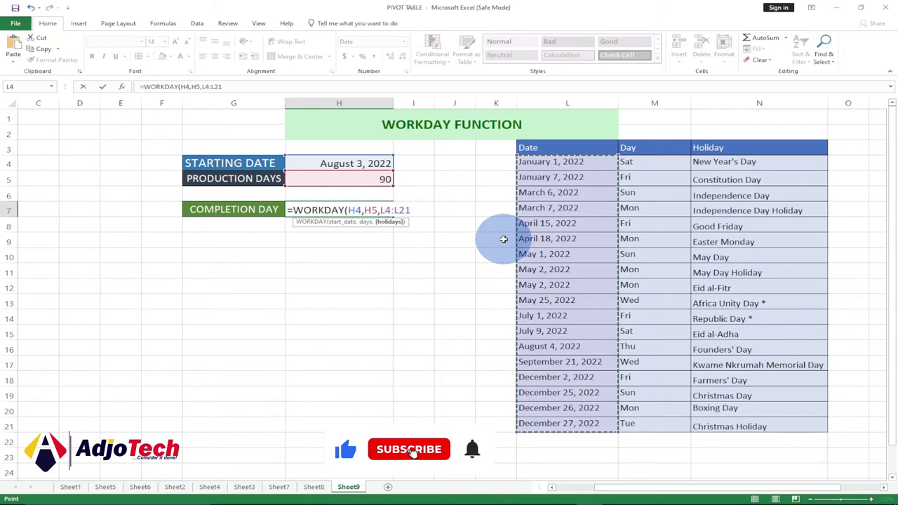
{"action": "key", "text": "shift"}
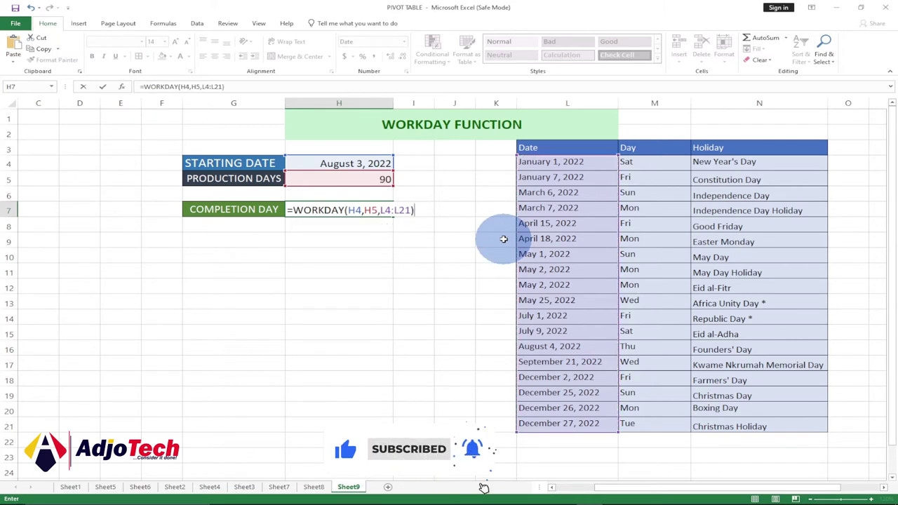
{"action": "key", "text": "Return"}
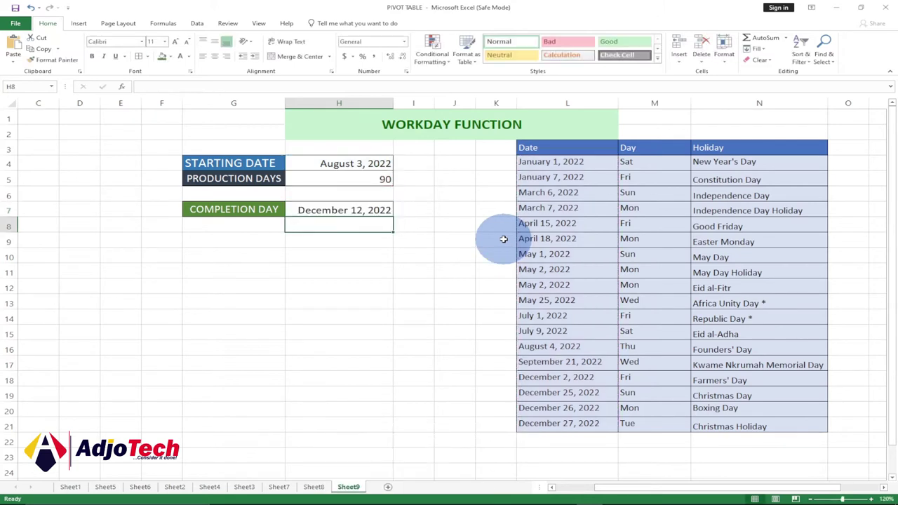
{"action": "left_click", "coordinate": [317, 211]}
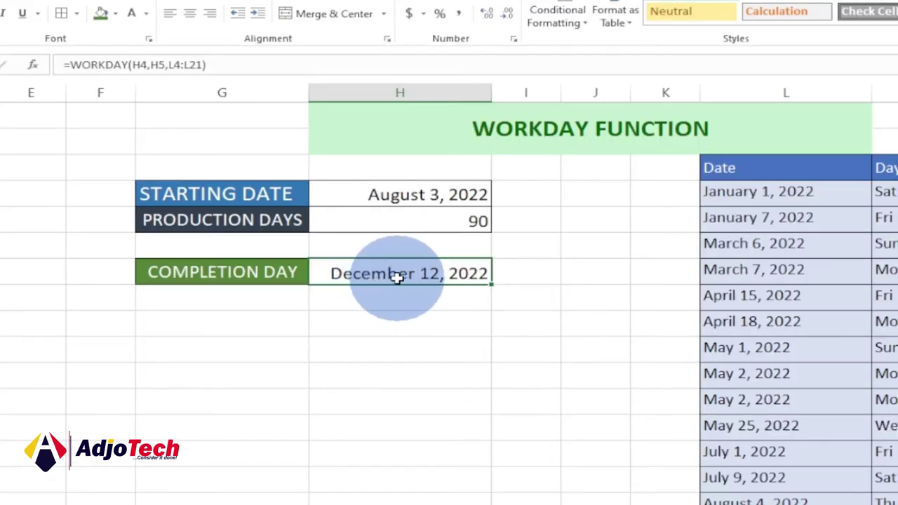
Set production days to 45 and format the October 7, 2022 completion day as Long Date
{"action": "left_click", "coordinate": [465, 221]}
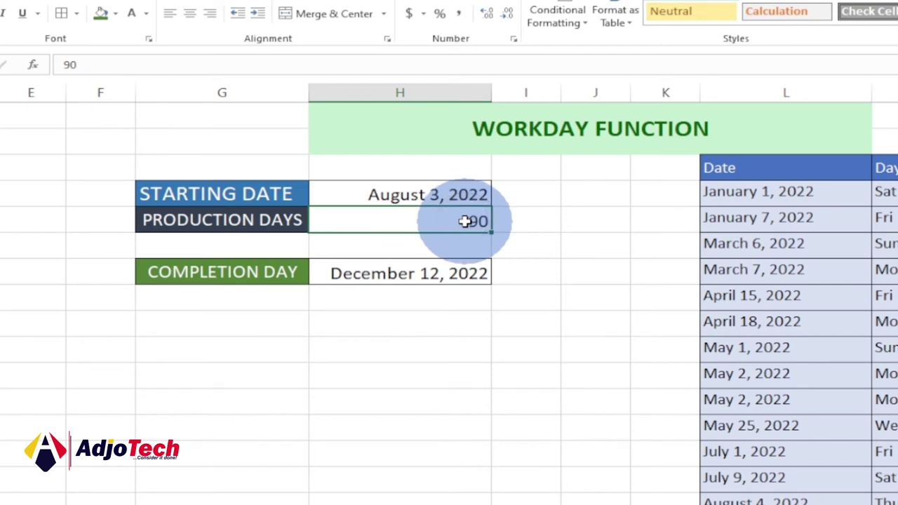
{"action": "type", "text": "45"}
{"action": "key", "text": "Return"}
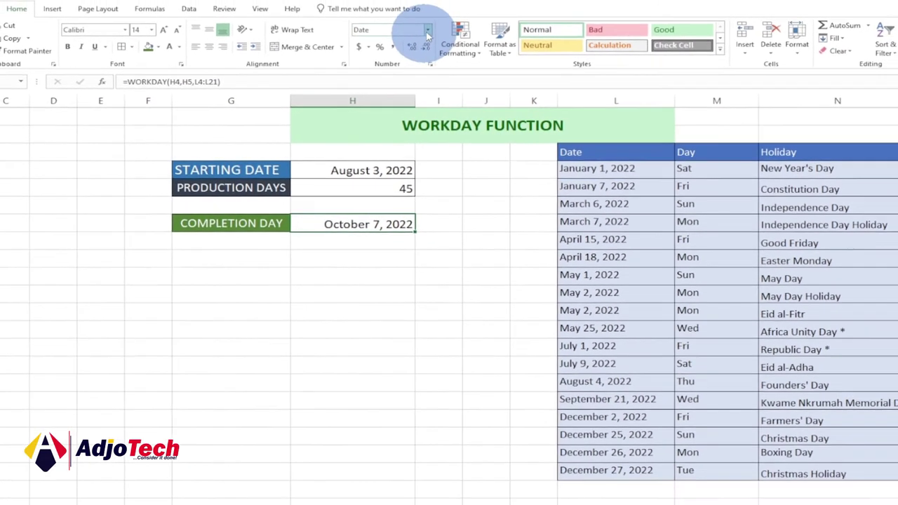
{"action": "left_click", "coordinate": [409, 43]}
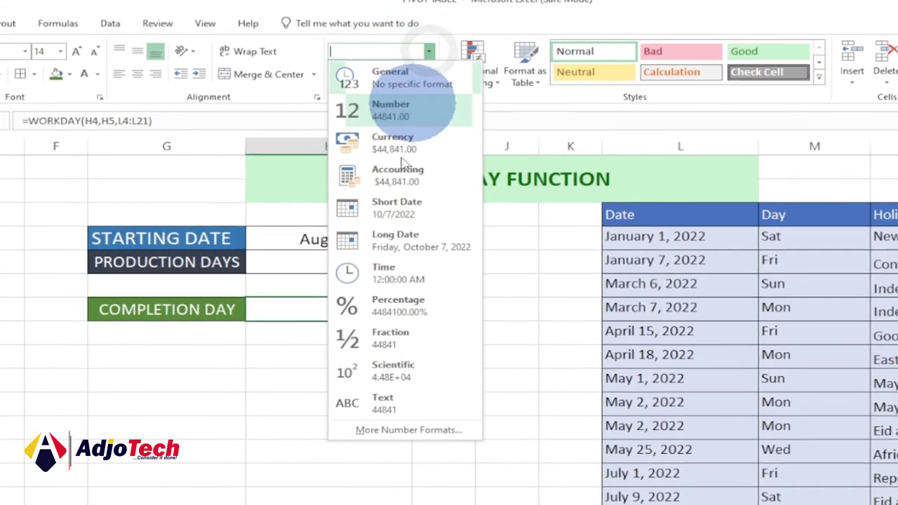
{"action": "left_click", "coordinate": [392, 237]}
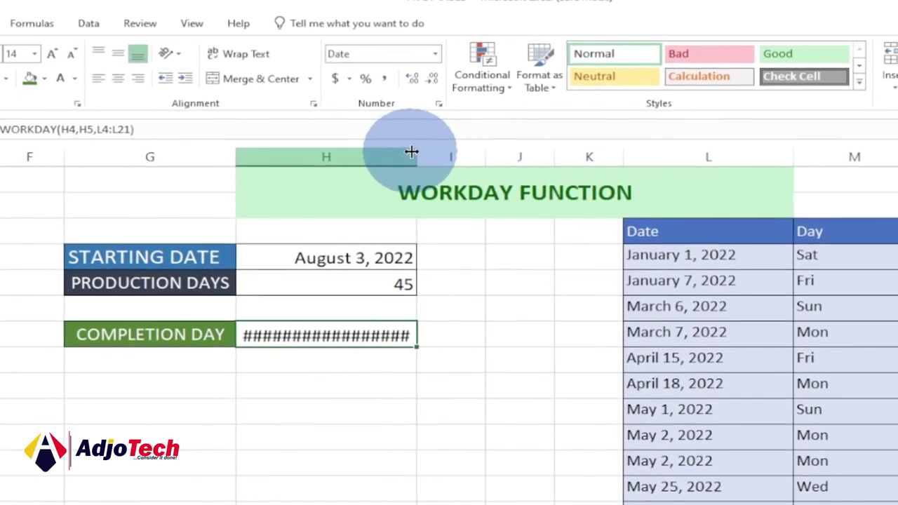
Widen column H so Friday, October 7, 2022 displays in full
{"action": "left_click_drag", "start_coordinate": [416, 151], "coordinate": [502, 155]}
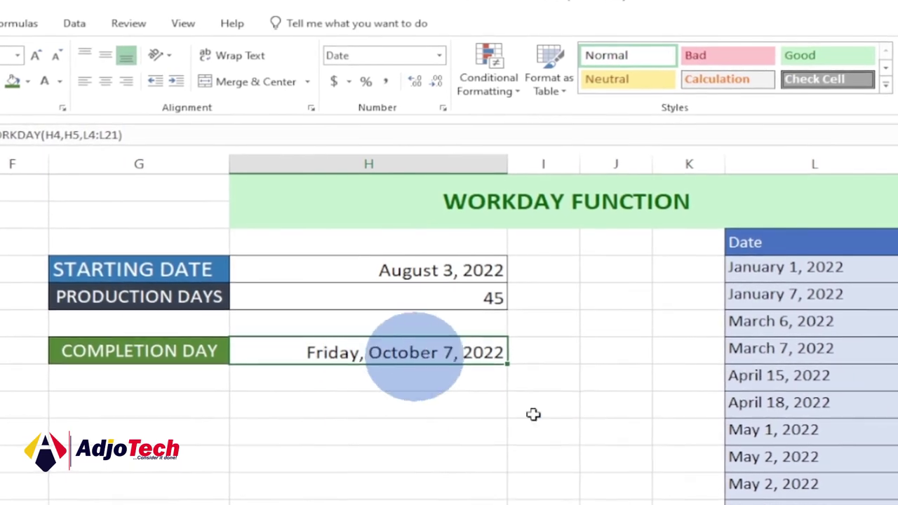
{"action": "scroll", "coordinate": [489, 319], "scroll_direction": "right", "scroll_amount": 3}
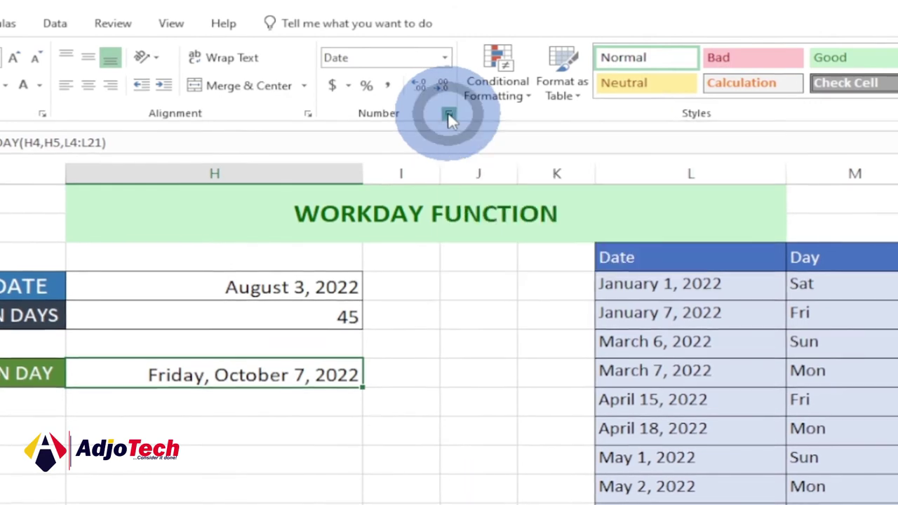
{"action": "left_click", "coordinate": [448, 117]}
{"action": "left_click_drag", "start_coordinate": [500, 247], "coordinate": [729, 171]}
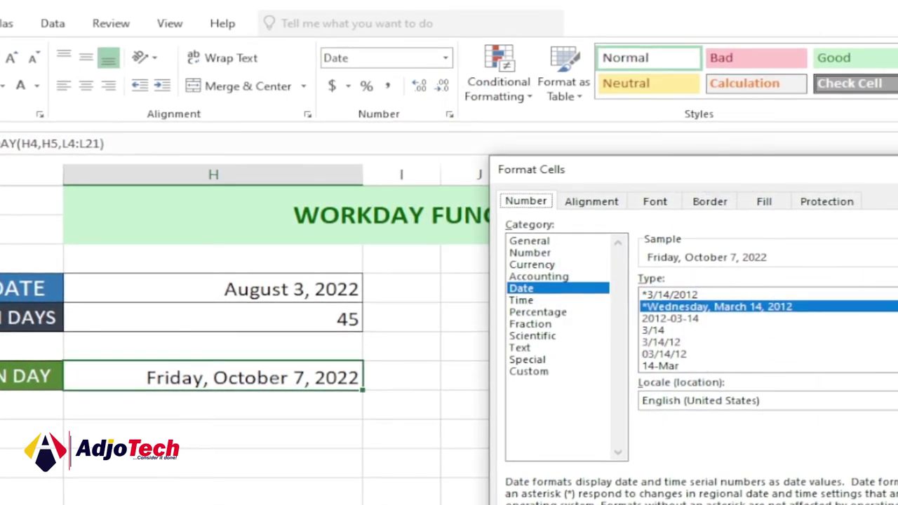
{"action": "scroll", "coordinate": [702, 329], "scroll_direction": "down", "scroll_amount": 3}
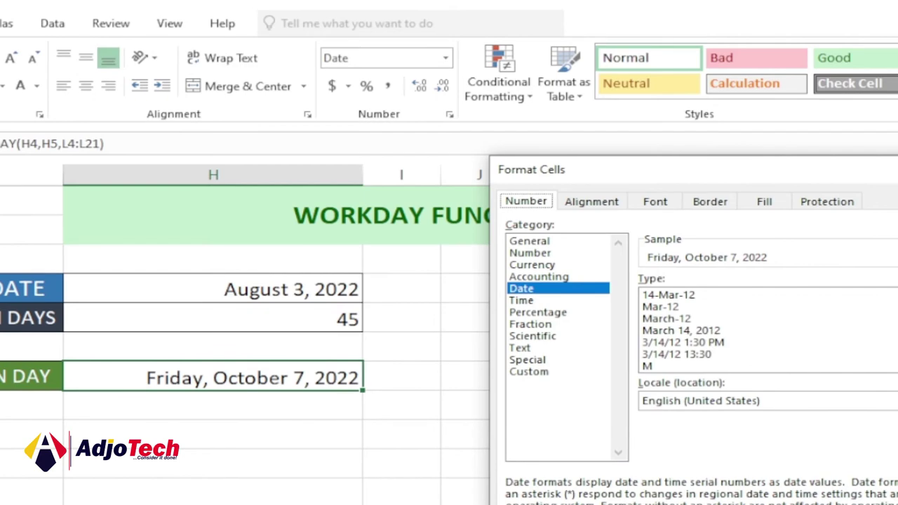
{"action": "left_click", "coordinate": [682, 329]}
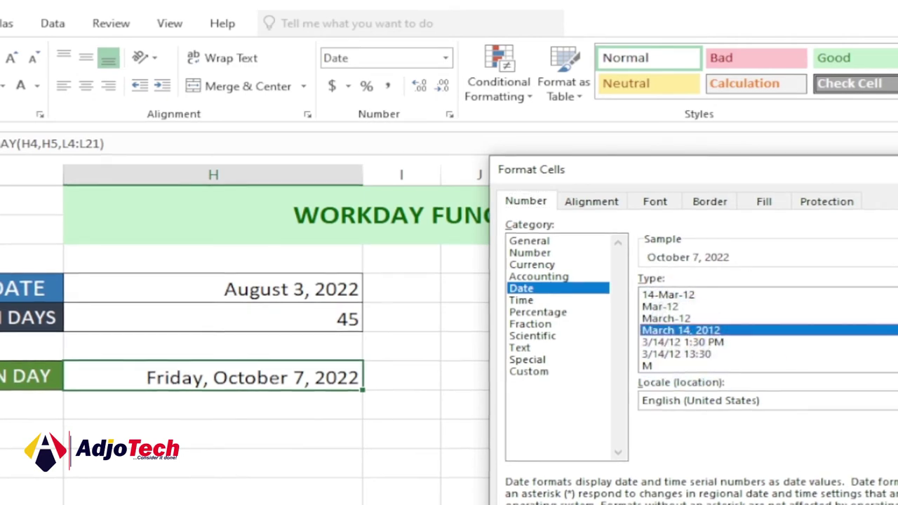
{"action": "key", "text": "Return"}
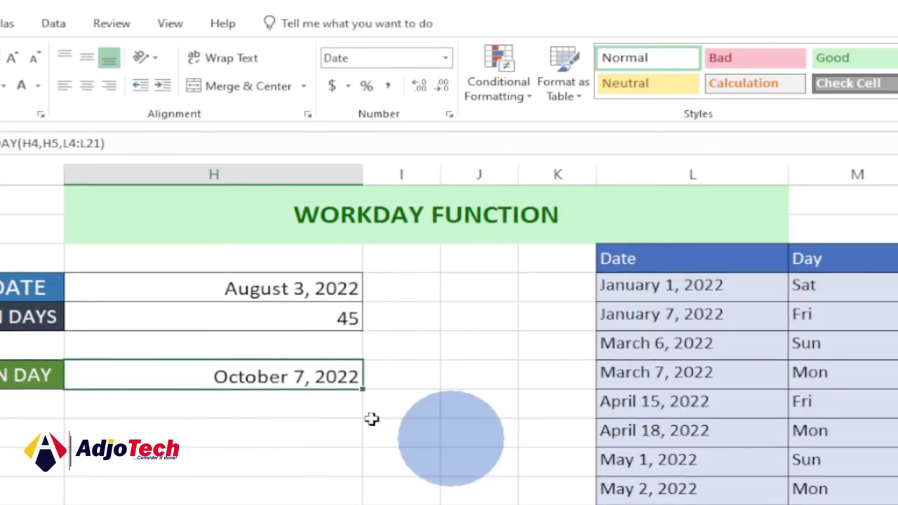
{"action": "left_click", "coordinate": [448, 113]}
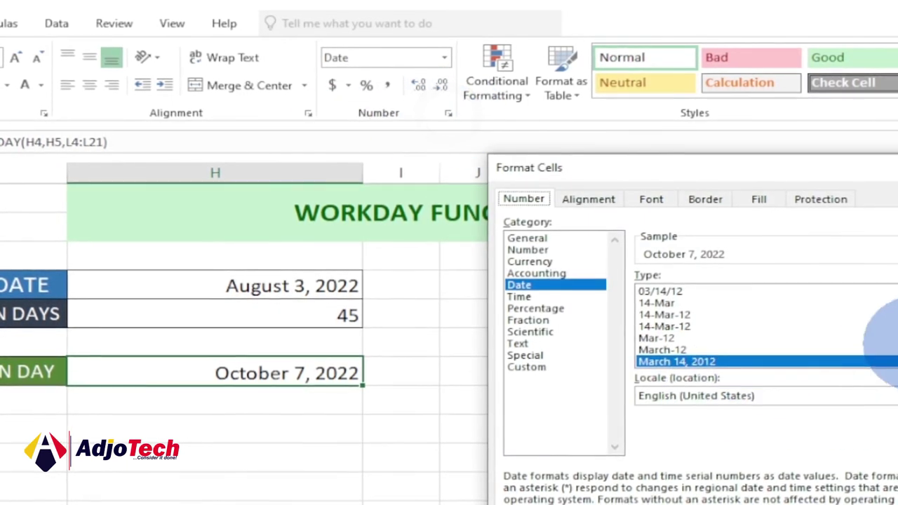
{"action": "scroll", "coordinate": [717, 309], "scroll_direction": "up", "scroll_amount": 2}
{"action": "left_click", "coordinate": [717, 302]}
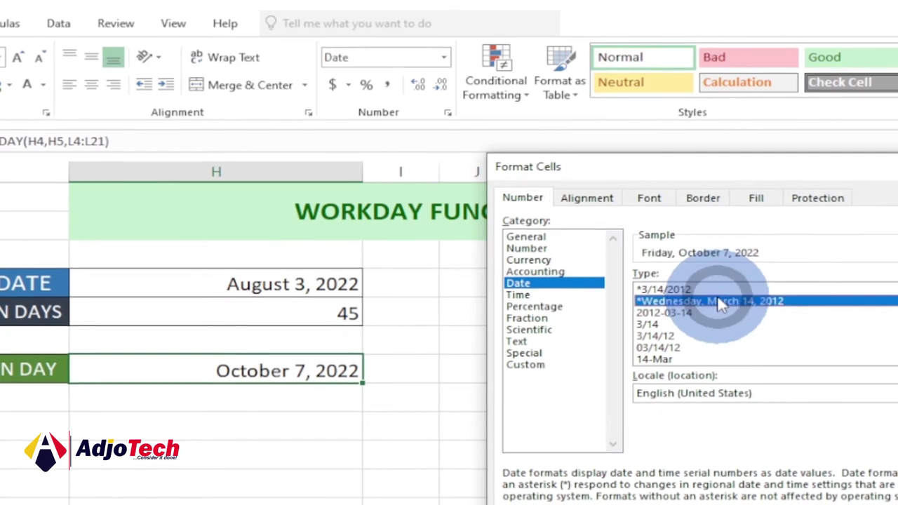
{"action": "key", "text": "Return"}
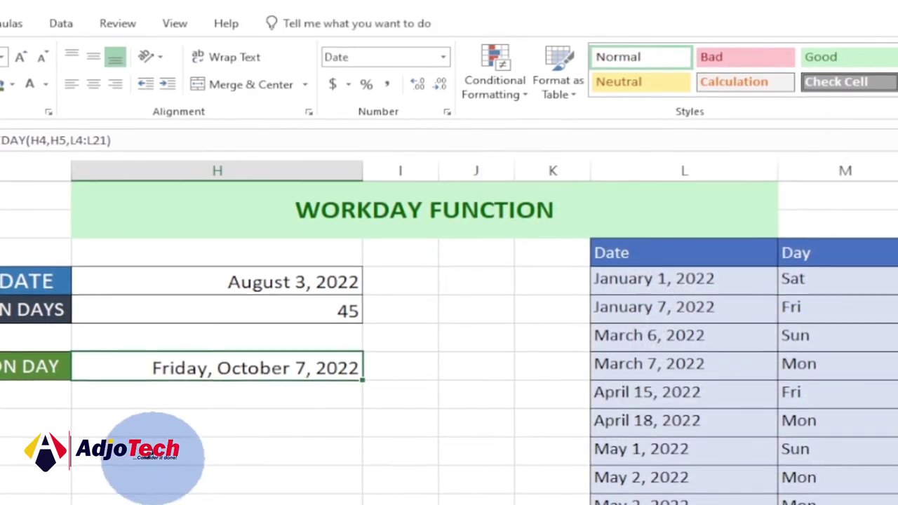
Change the starting date in H4 to 10/3/2022, moving completion to December 6, 2022
{"action": "double_click", "coordinate": [286, 278]}
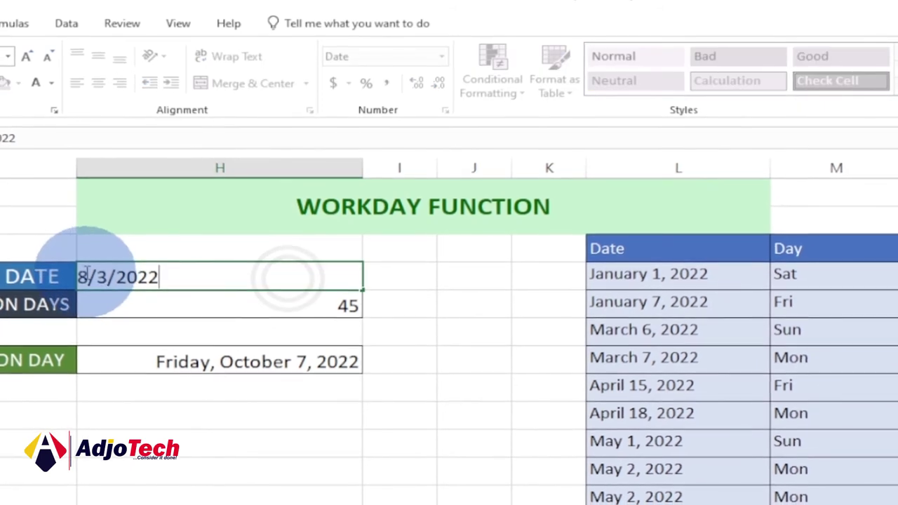
{"action": "left_click", "coordinate": [90, 273]}
{"action": "key", "text": "BackSpace"}
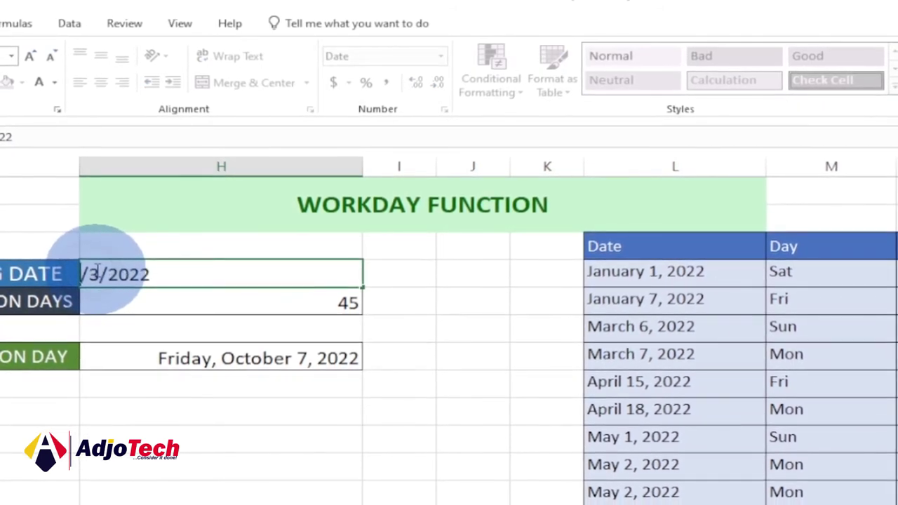
{"action": "type", "text": "10"}
{"action": "left_click", "coordinate": [318, 300]}
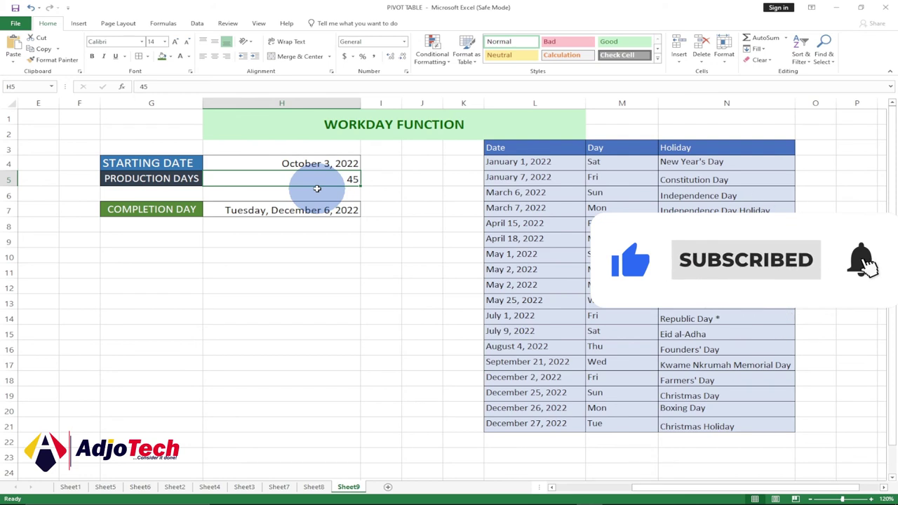
Set production days to 30 and keep the November 14, 2022 completion day in Long Date
{"action": "type", "text": "30"}
{"action": "key", "text": "Return"}
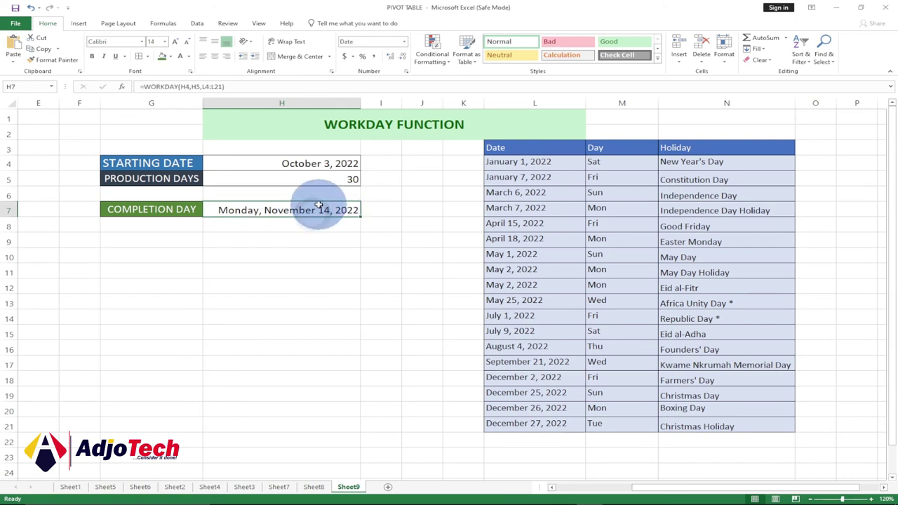
{"action": "left_click", "coordinate": [404, 42]}
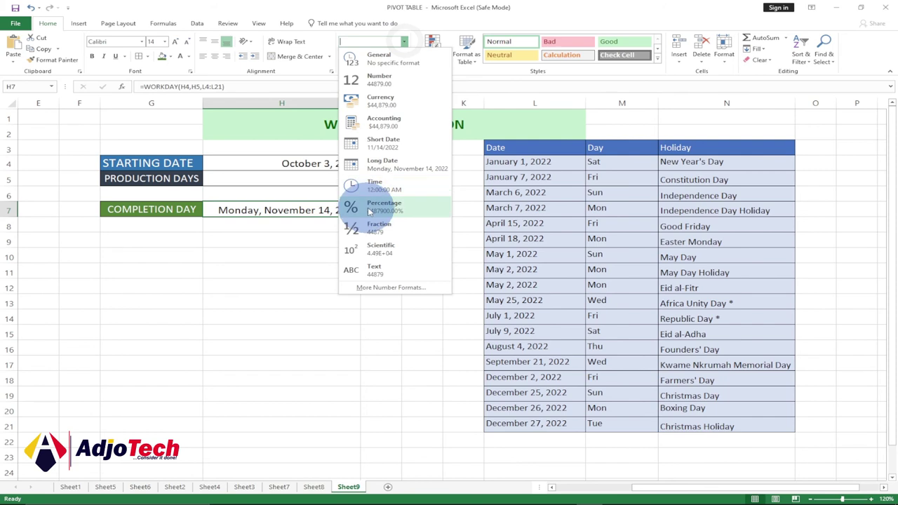
{"action": "left_click", "coordinate": [390, 165]}
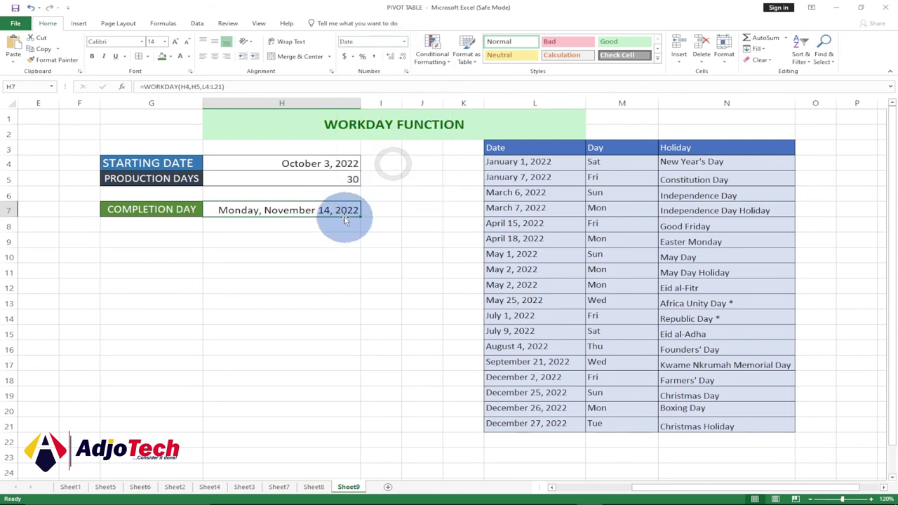